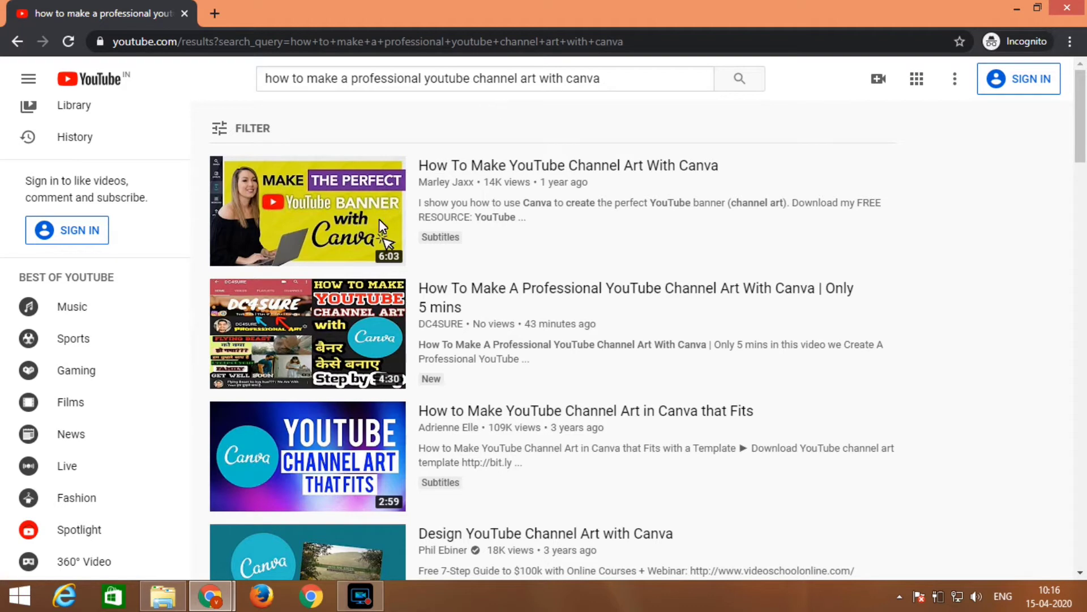
pyautogui.moveTo(345, 294)
pyautogui.click(68, 44)
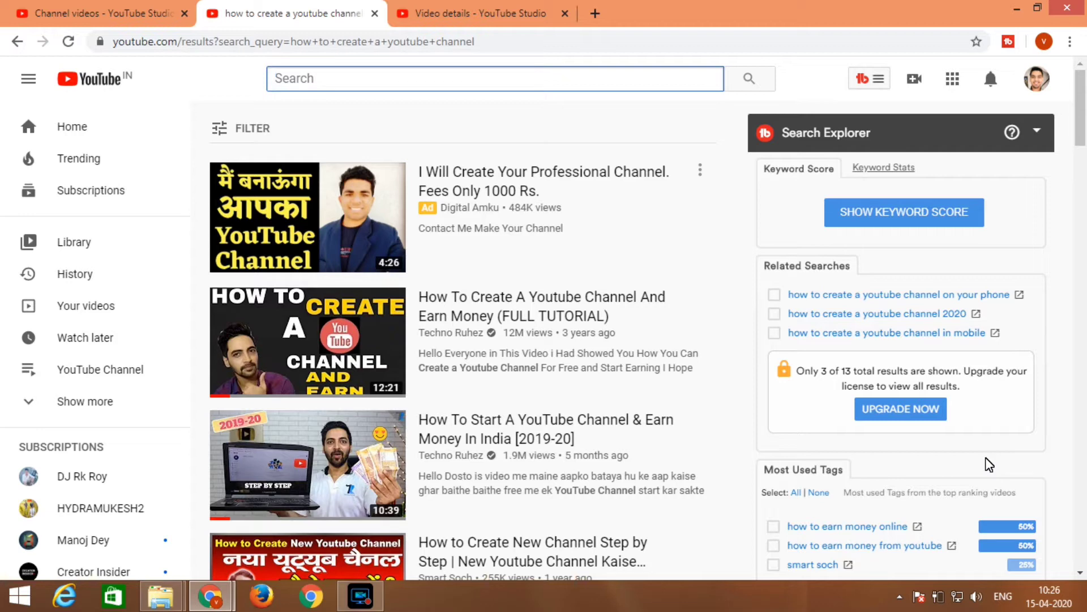
# Step: Search YouTube for "how to create a youtube channel"
pyautogui.click(355, 77)
pyautogui.write('how to create a youtube channel')
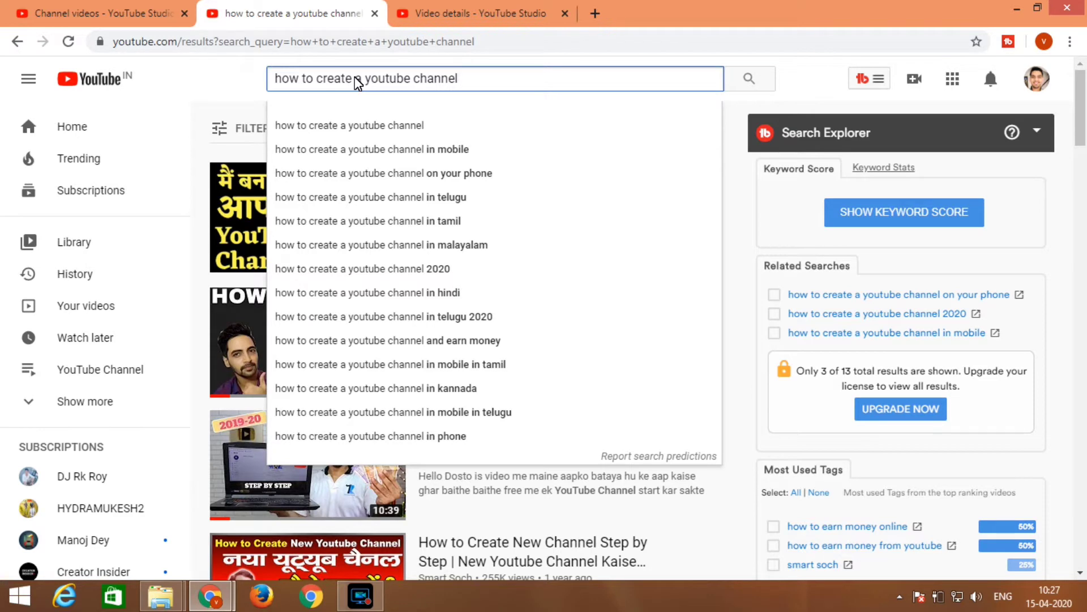
pyautogui.press('Return')
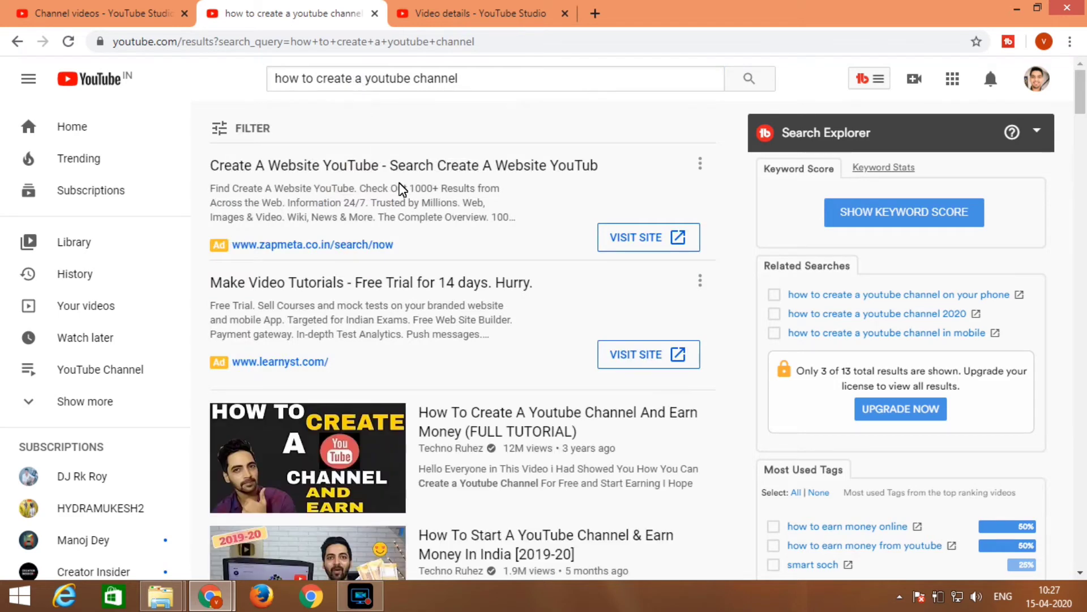
# Step: Open the video "How To Start A YouTube Channel & Earn Money In India [2019-20]" in a new tab and switch to it
pyautogui.scroll(-4, 438, 287)
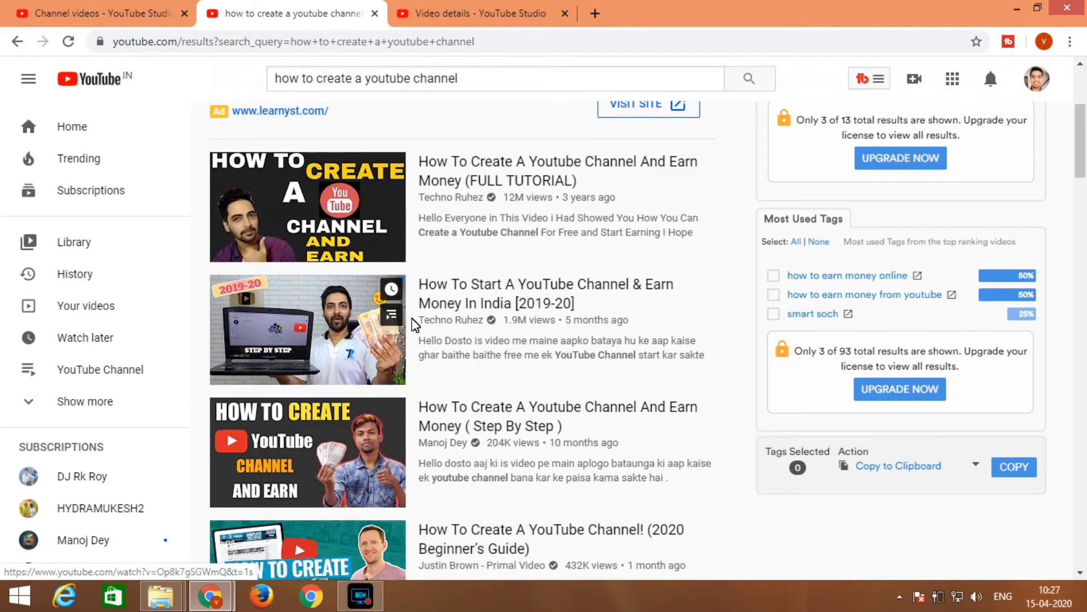
pyautogui.rightClick(465, 287)
pyautogui.click(497, 301)
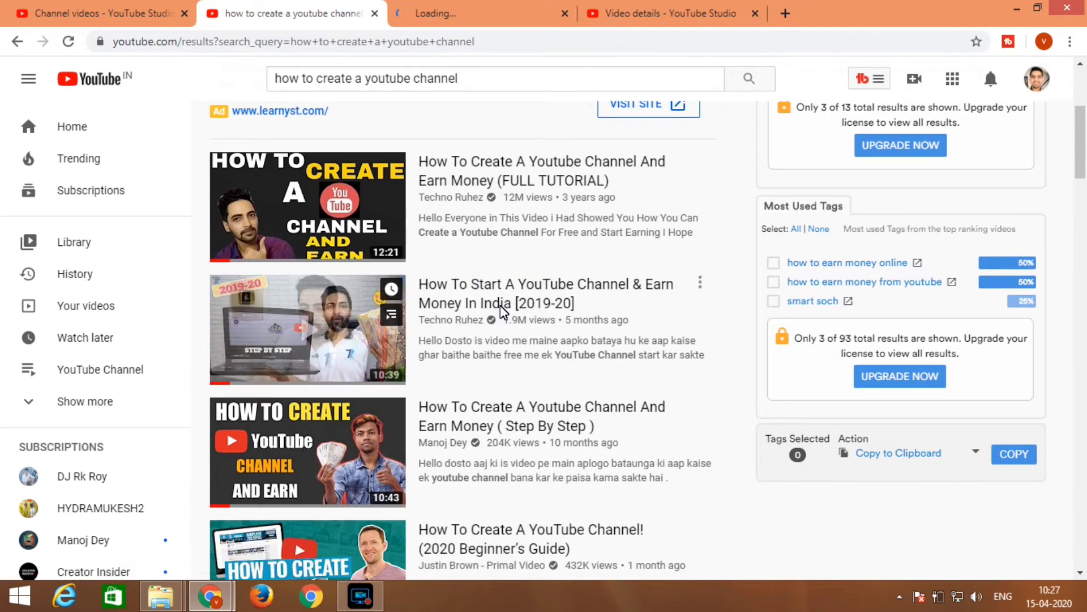
pyautogui.click(447, 7)
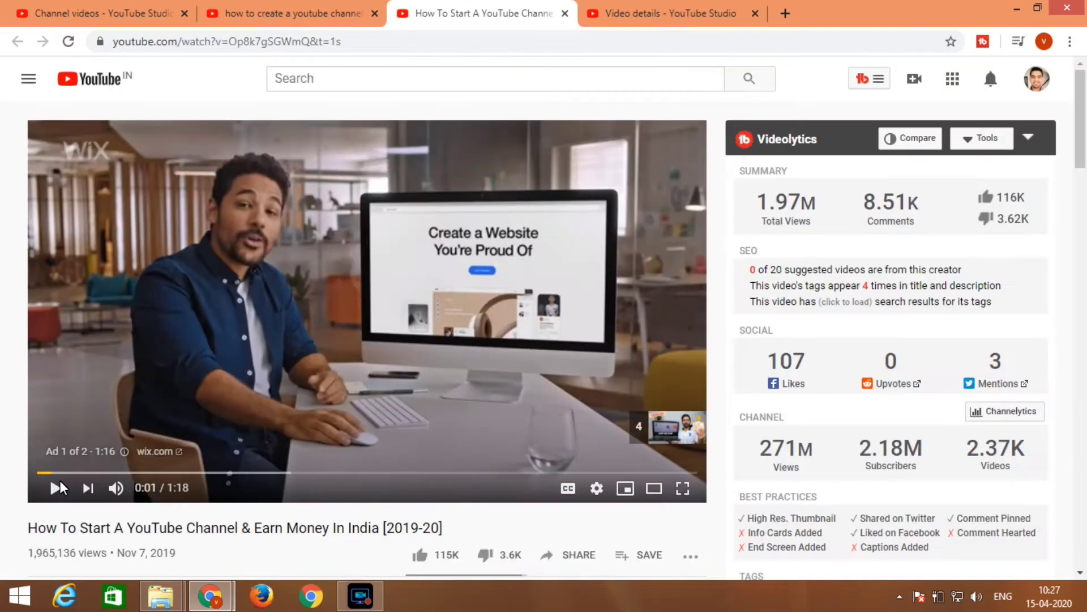
# Step: Look over the video's Videolytics summary and the list of tools it offers
pyautogui.scroll(-2, 243, 437)
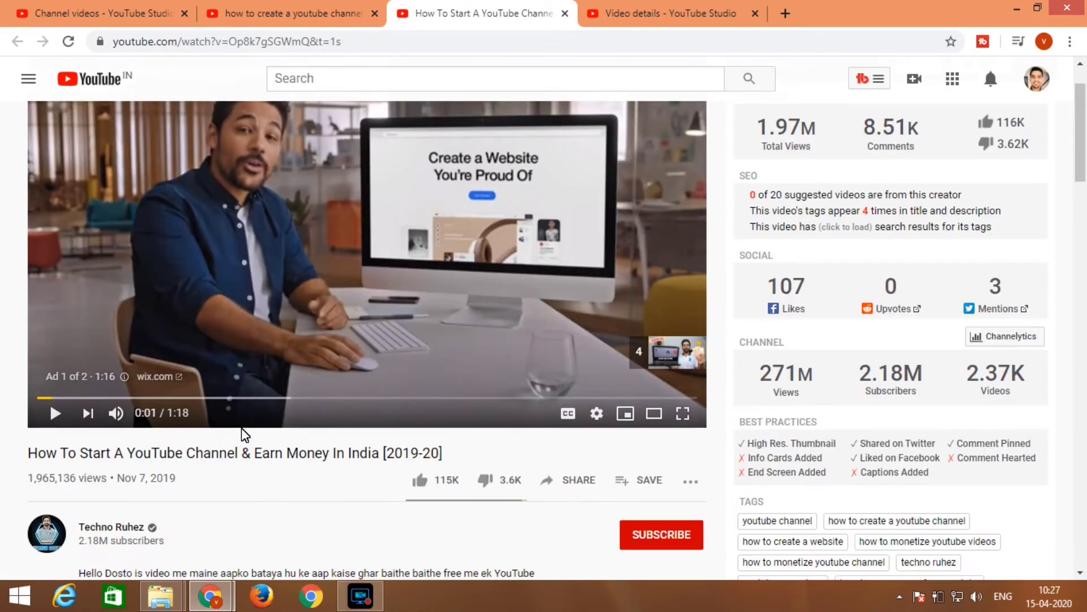
pyautogui.scroll(2, 243, 437)
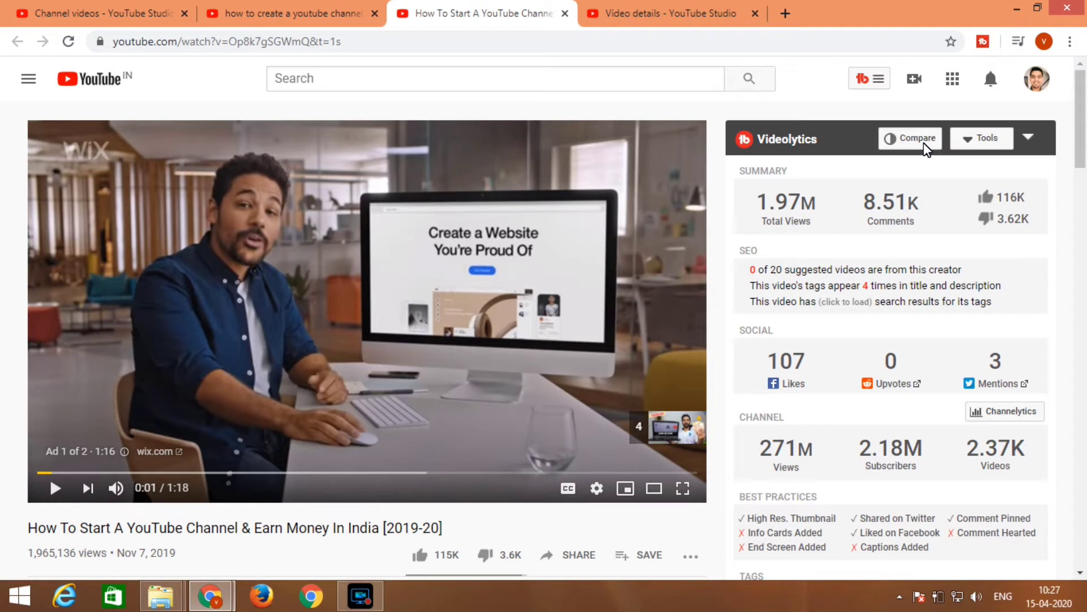
pyautogui.click(987, 143)
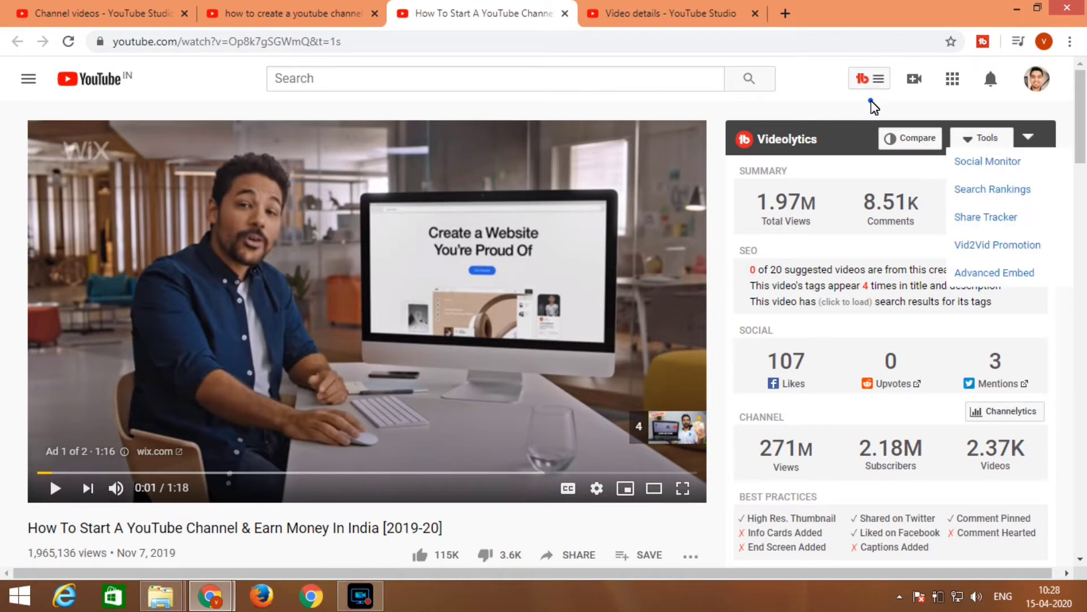
pyautogui.click(741, 178)
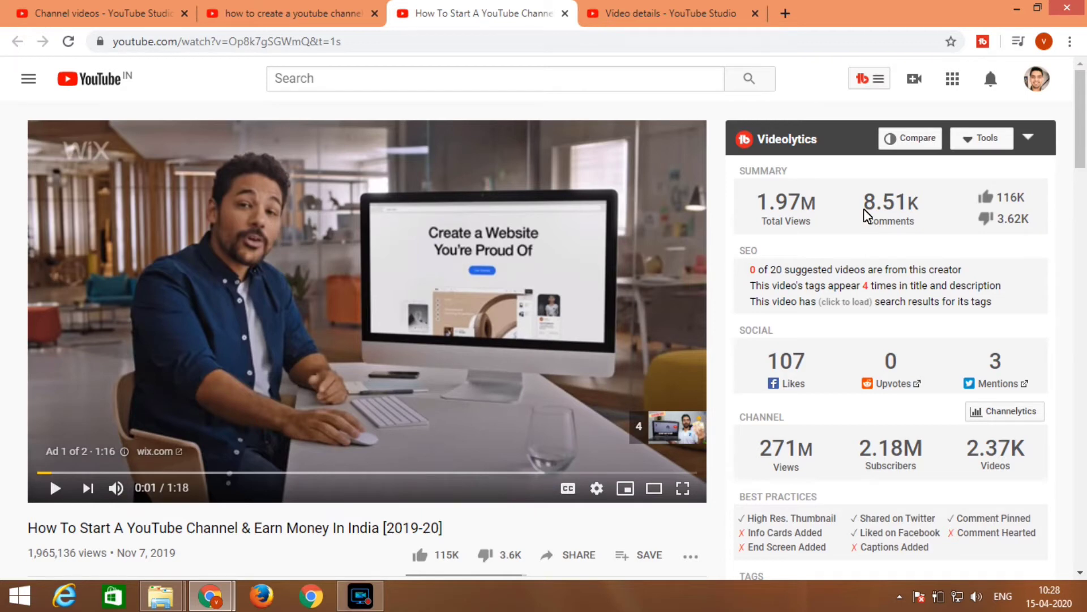
# Step: Load the search rankings for the video's tags in the SEO section of Videolytics
pyautogui.scroll(-1, 742, 227)
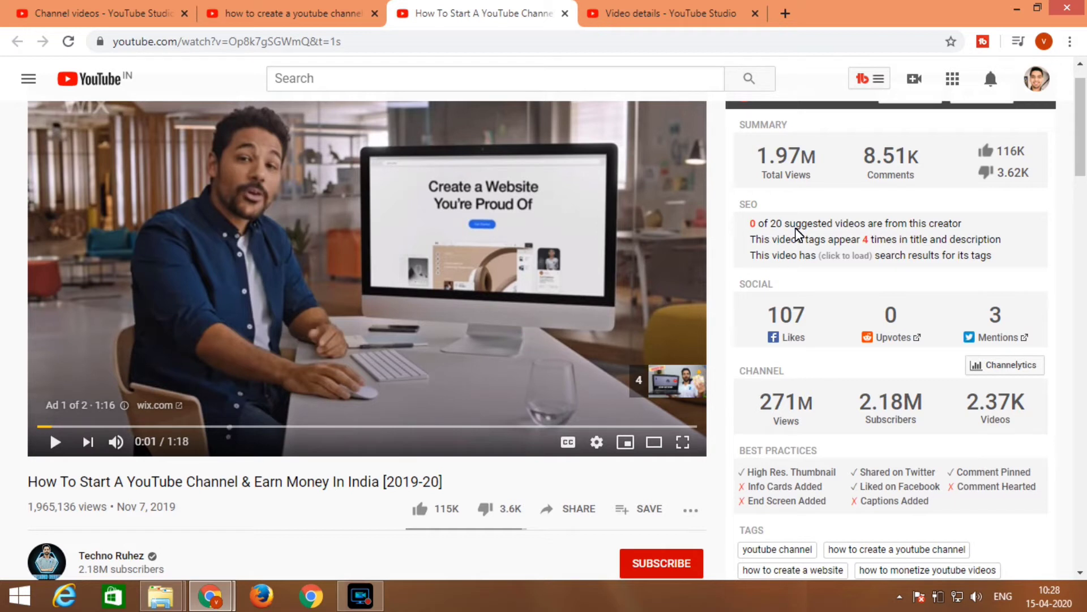
pyautogui.moveTo(747, 226); pyautogui.dragTo(760, 228)
pyautogui.click(837, 257)
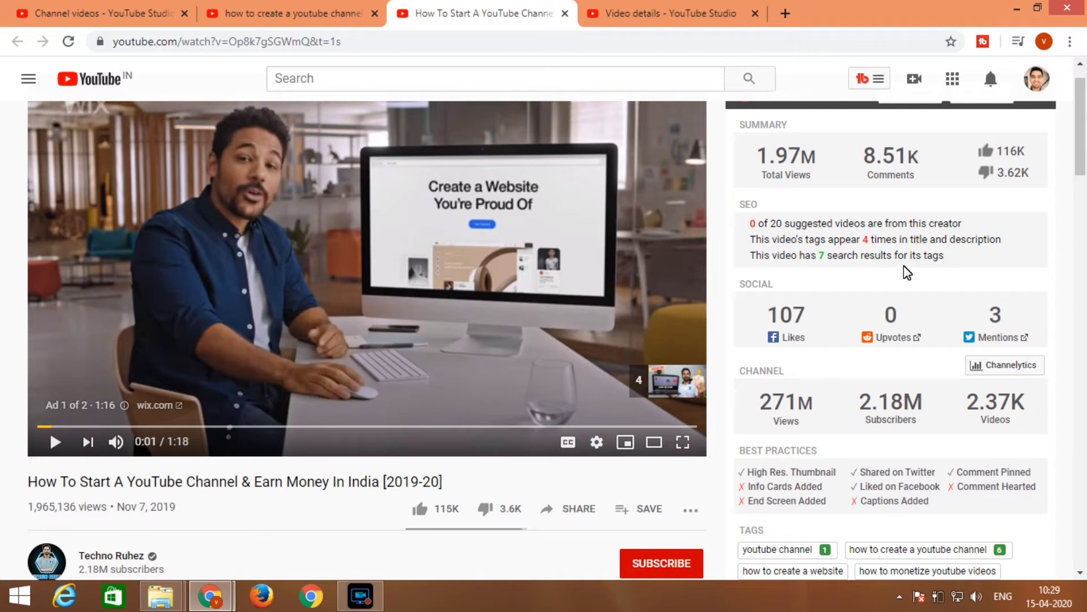
# Step: Examine the video's ranked tags, social and channel statistics, and best-practices checklist
pyautogui.scroll(-5, 797, 255)
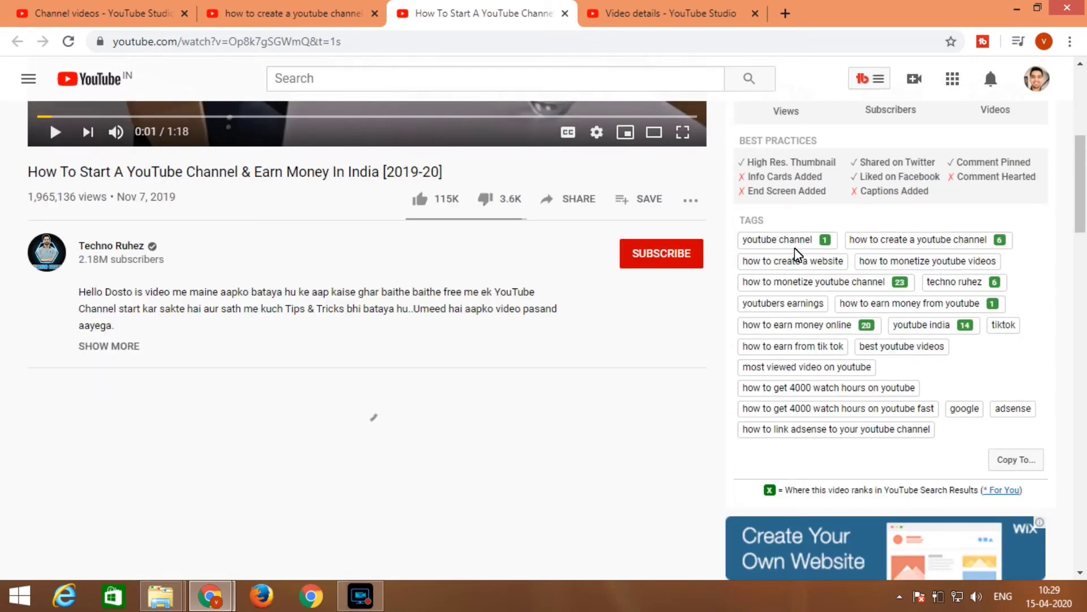
pyautogui.scroll(6, 798, 255)
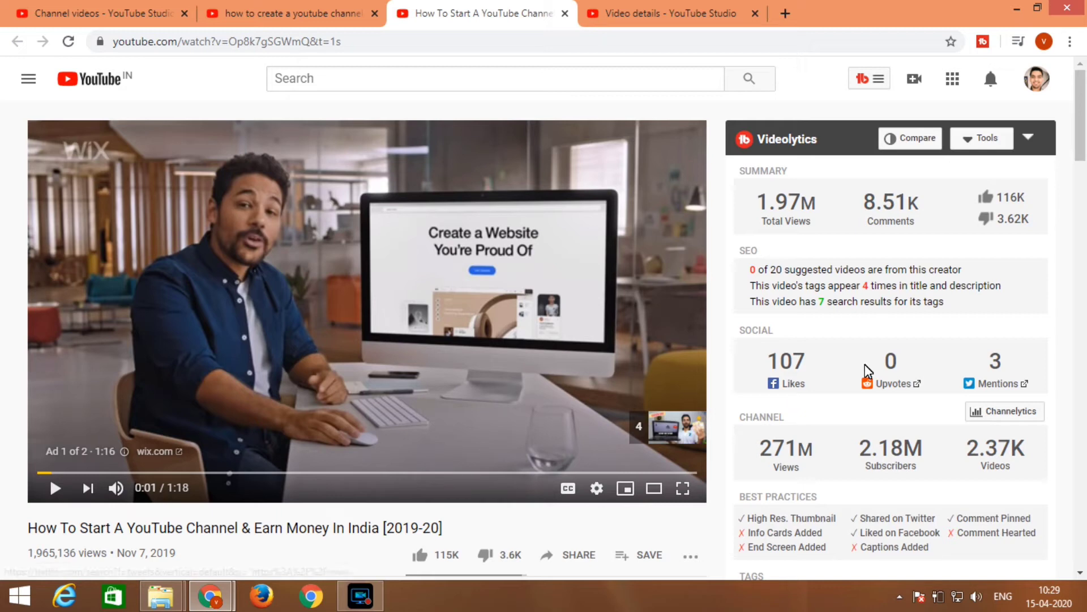
pyautogui.scroll(-3, 734, 327)
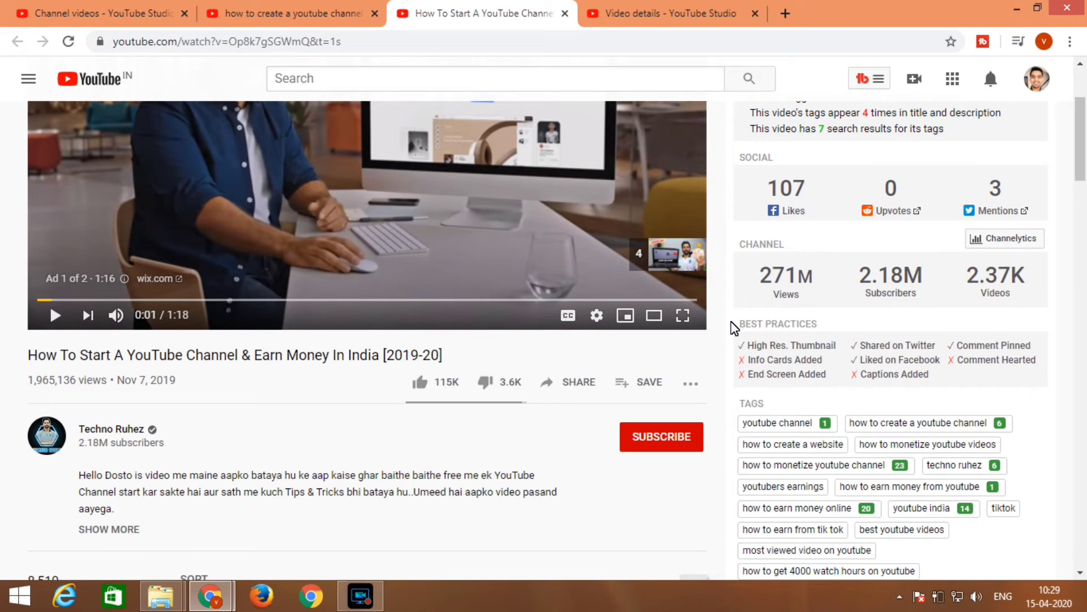
pyautogui.scroll(-3, 735, 328)
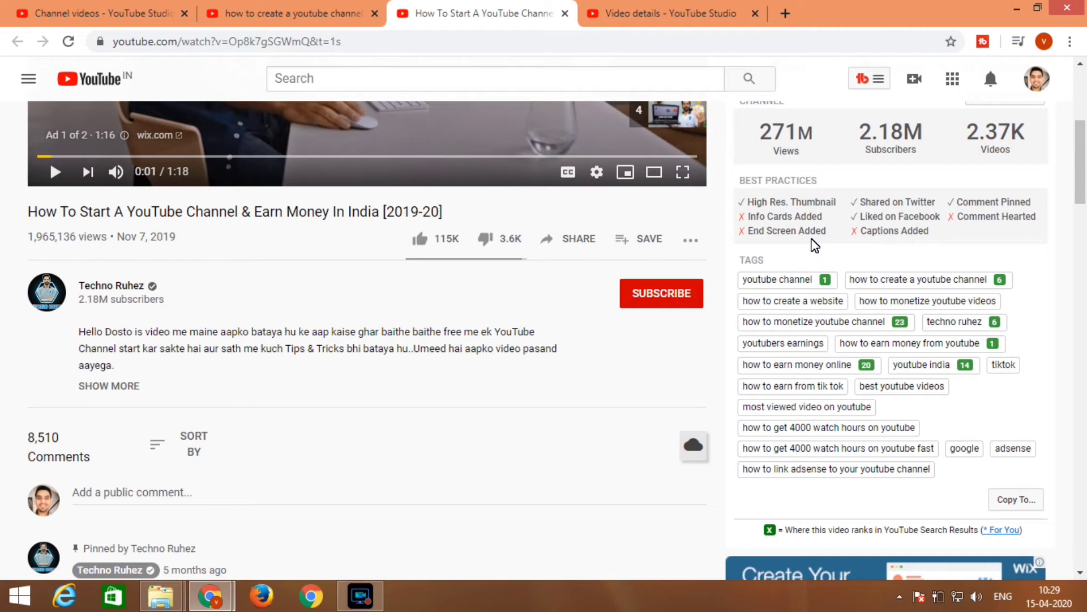
pyautogui.scroll(-1, 835, 277)
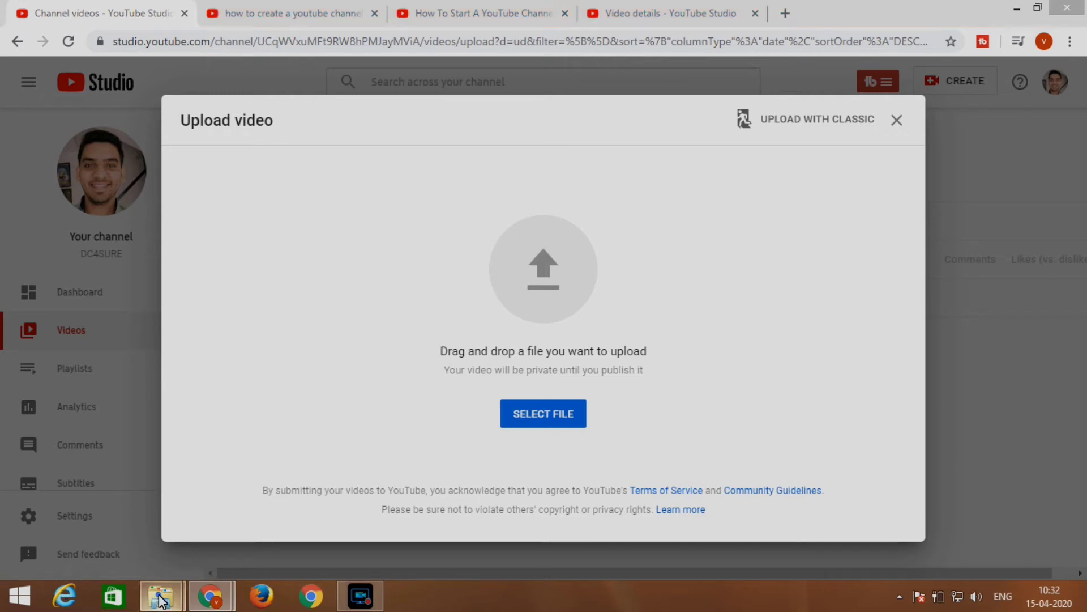
# Step: Upload the video file VID20200414151852.mp4 from the file explorer to YouTube Studio
pyautogui.moveTo(161, 595)
pyautogui.click(153, 522)
pyautogui.moveTo(594, 108); pyautogui.dragTo(374, 235)
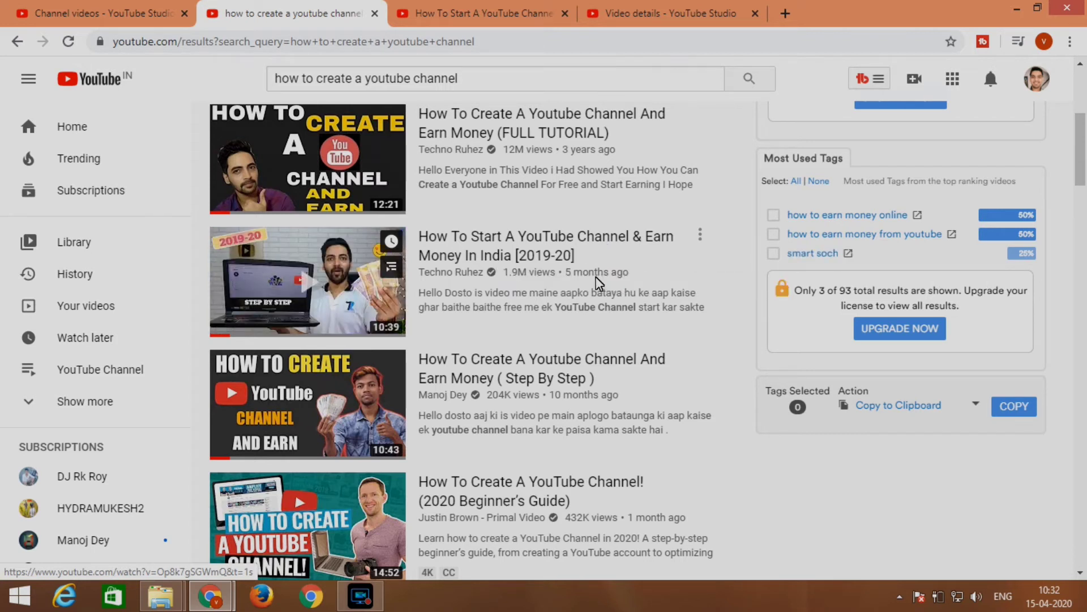
# Step: Title the uploaded video "How to create a youtube channe And Earn Money in 2020 [Full Tutorial]" and copy that title into the description
pyautogui.click(118, 7)
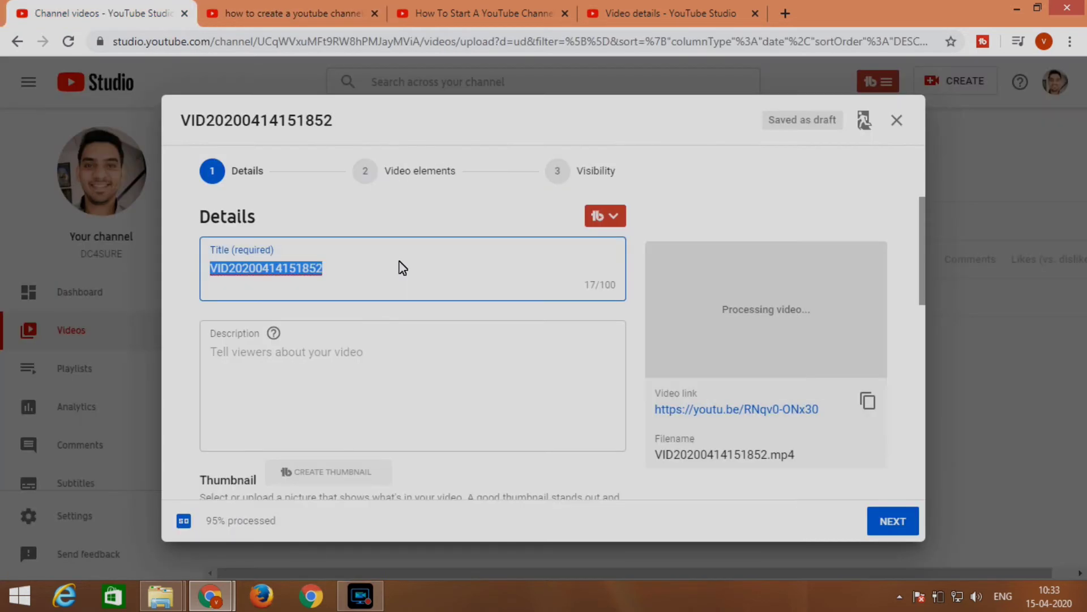
pyautogui.write('How to create a youtube channe And Earn Money in 2020  [Full Tutorial]')
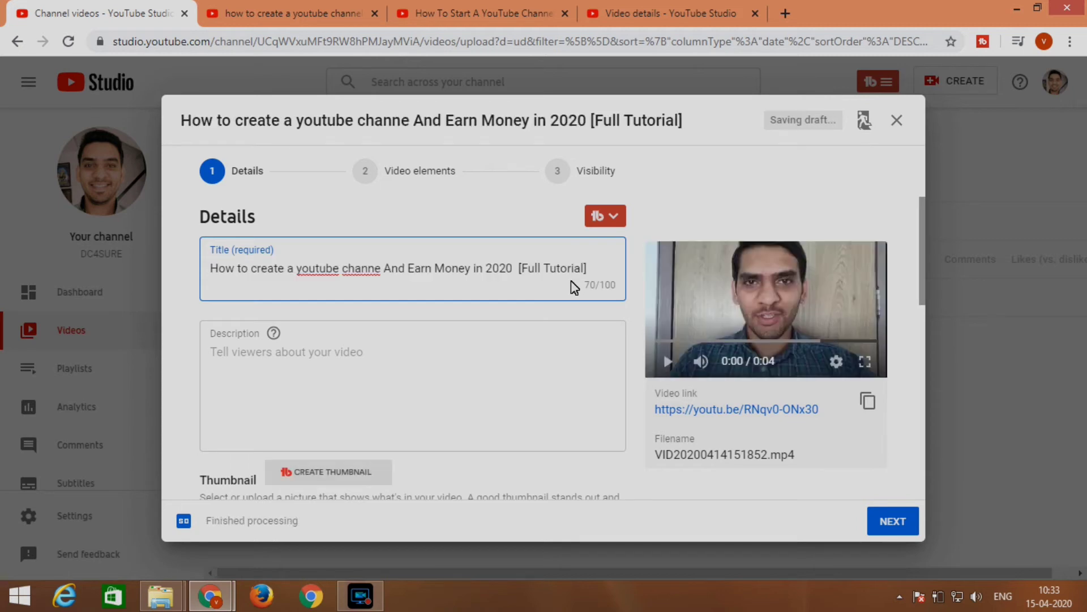
pyautogui.moveTo(594, 269); pyautogui.dragTo(219, 268)
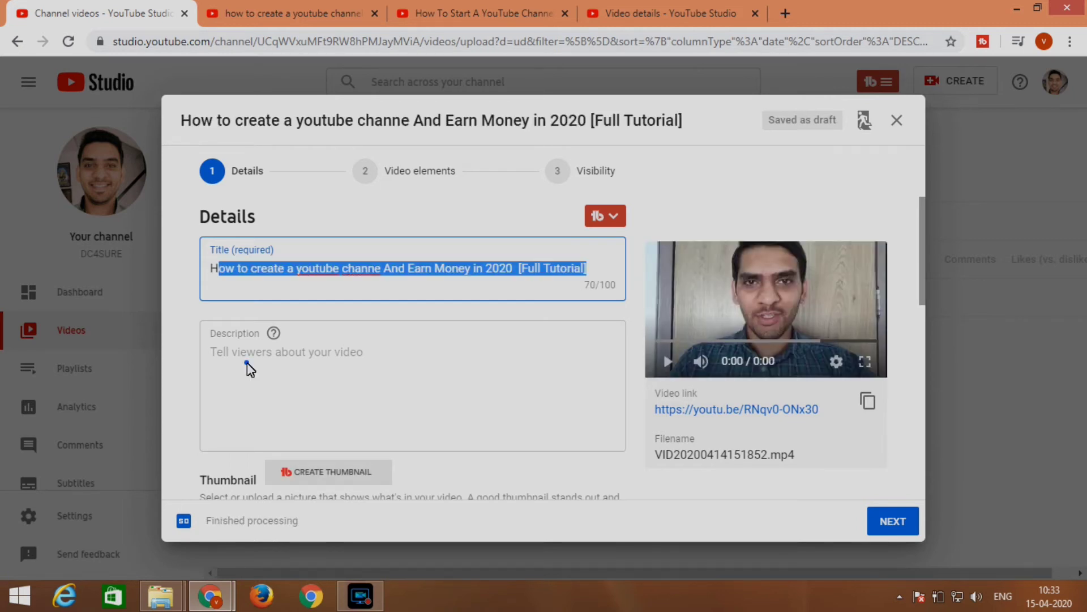
pyautogui.click(249, 369)
pyautogui.write('How to create a youtube channe And Earn Money in 2020  [Full Tutorial]')
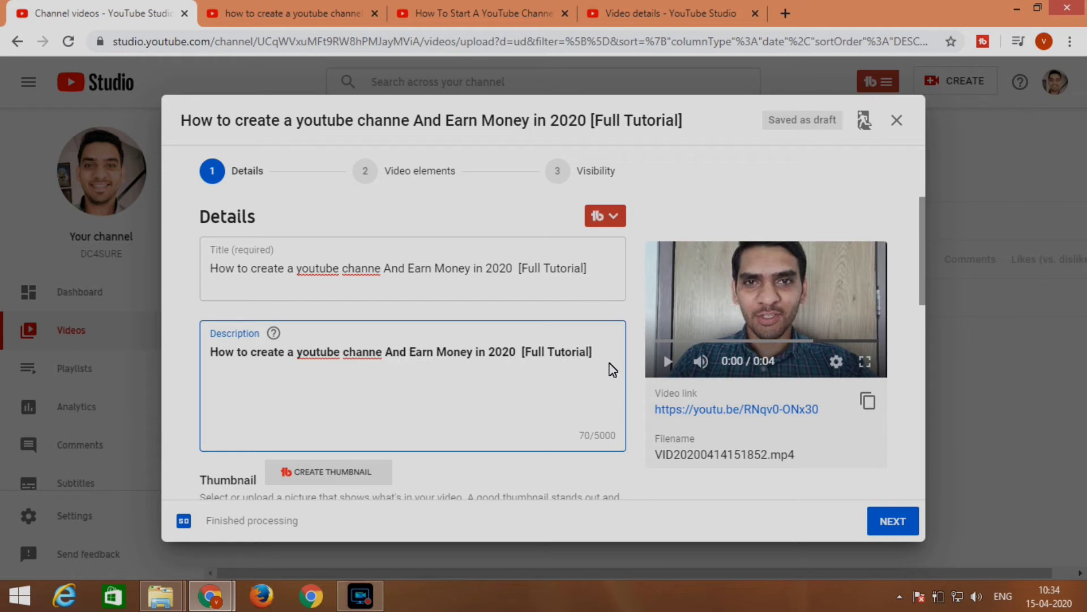
# Step: Continue the description with "hey guys, in this video we talk about" followed by the phrase "create a youtube channe" copied from the title
pyautogui.write('hey guys, in this video we talk about')
pyautogui.moveTo(249, 269); pyautogui.dragTo(381, 276)
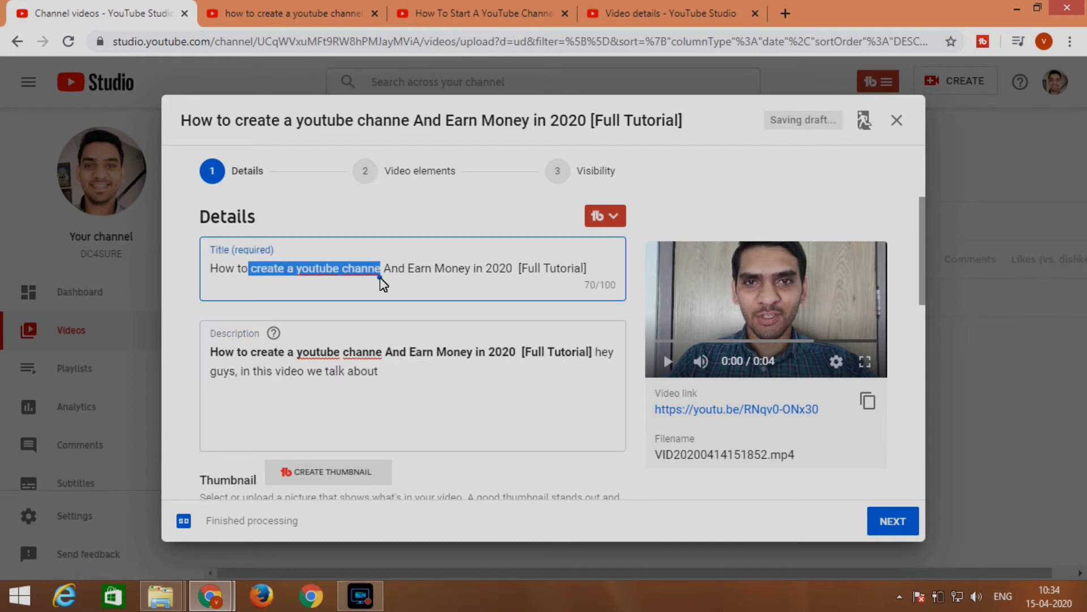
pyautogui.hotkey('ctrl', 'c')
pyautogui.click(380, 371)
pyautogui.hotkey('ctrl', 'v')
# Step: Correct "channe" to "channel" in the title and description, and end the description with a period
pyautogui.click(381, 270)
pyautogui.write('l')
pyautogui.click(548, 374)
pyautogui.write('l.')
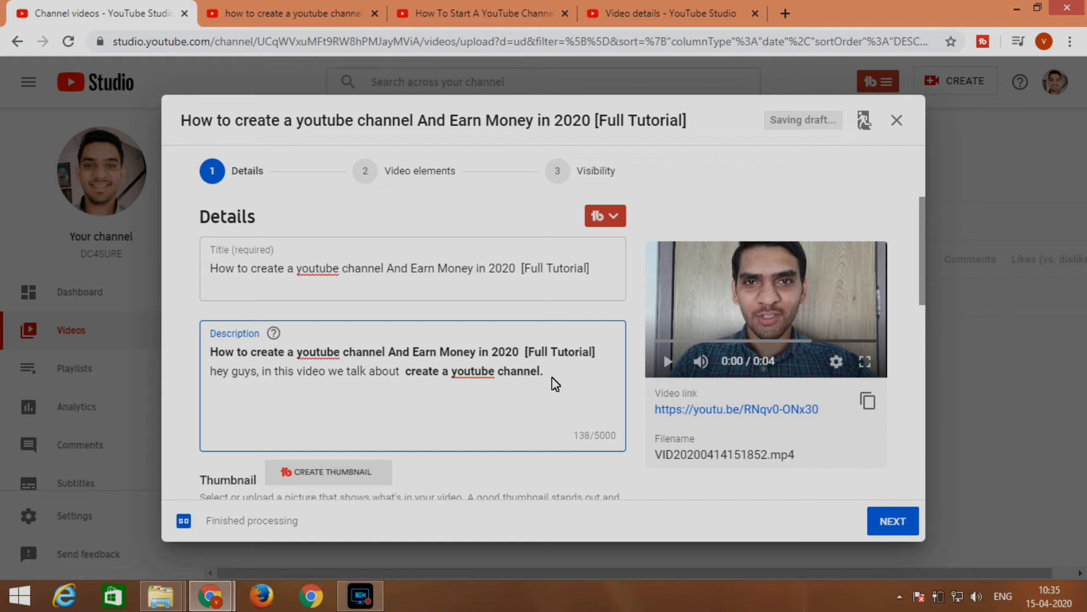
# Step: Look at the background types offered by the TubeBuddy Thumbnail Generator and close it
pyautogui.scroll(-5, 305, 221)
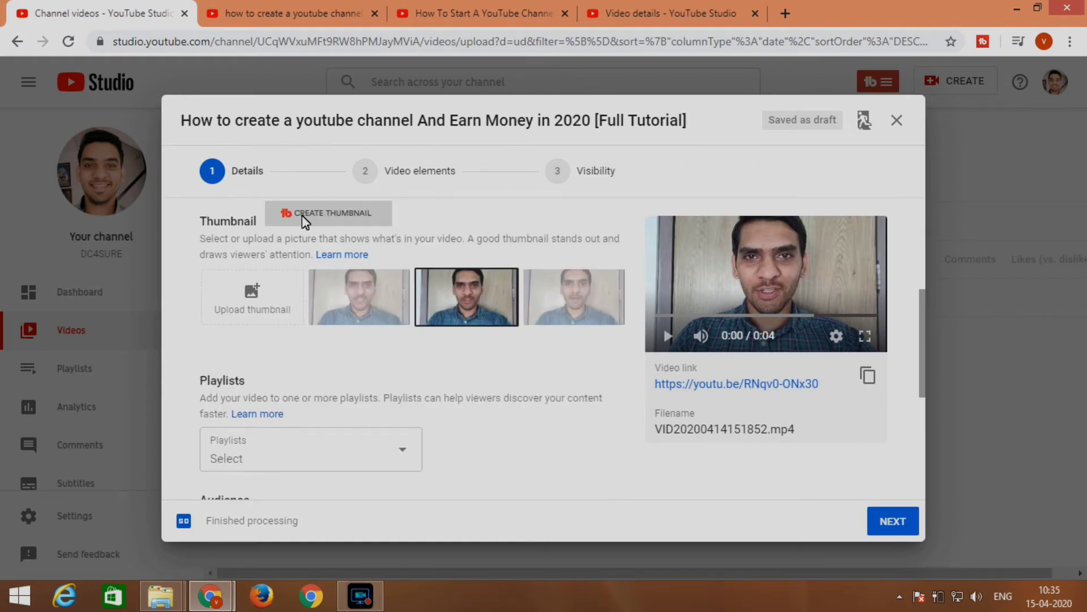
pyautogui.click(305, 218)
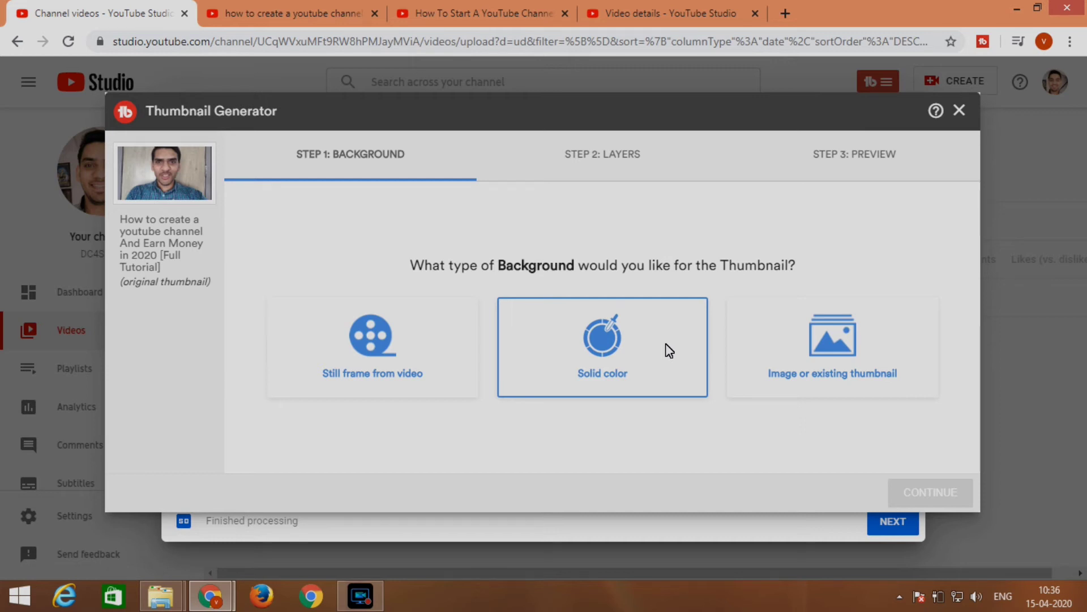
pyautogui.click(960, 111)
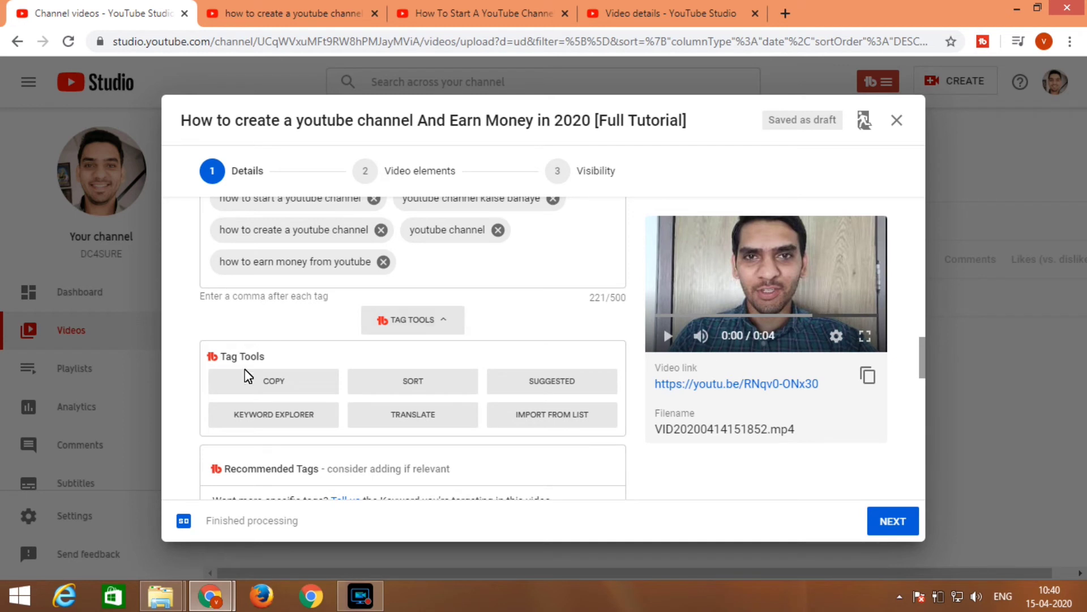
# Step: Explore the keyword "How to create a youtube channel" in TubeBuddy's Keyword Explorer
pyautogui.click(259, 422)
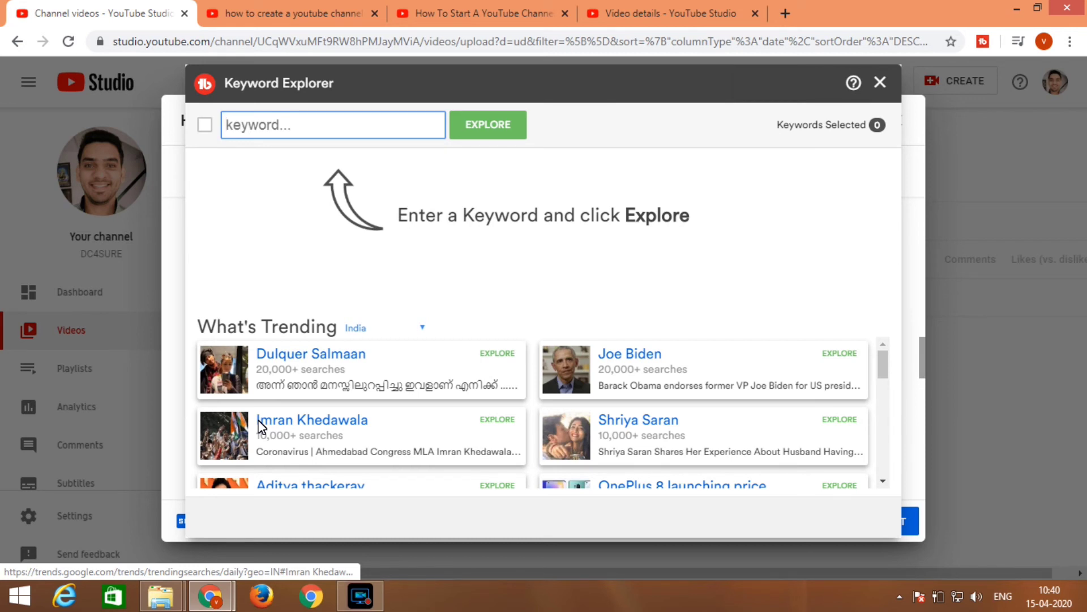
pyautogui.click(301, 131)
pyautogui.hotkey('ctrl', 'v')
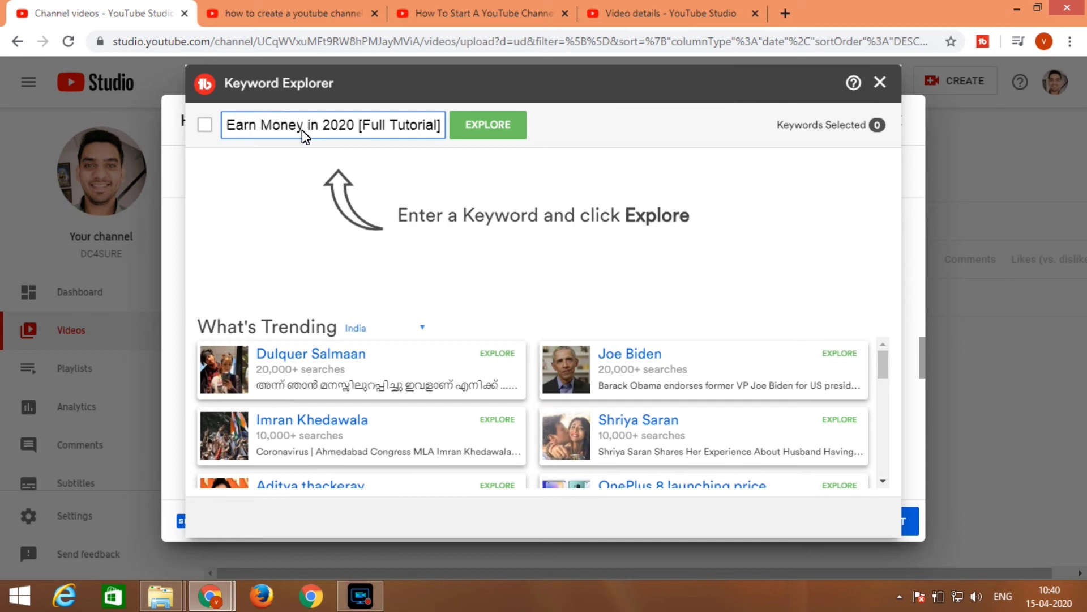
pyautogui.moveTo(439, 127); pyautogui.dragTo(368, 132)
pyautogui.press('BackSpace')
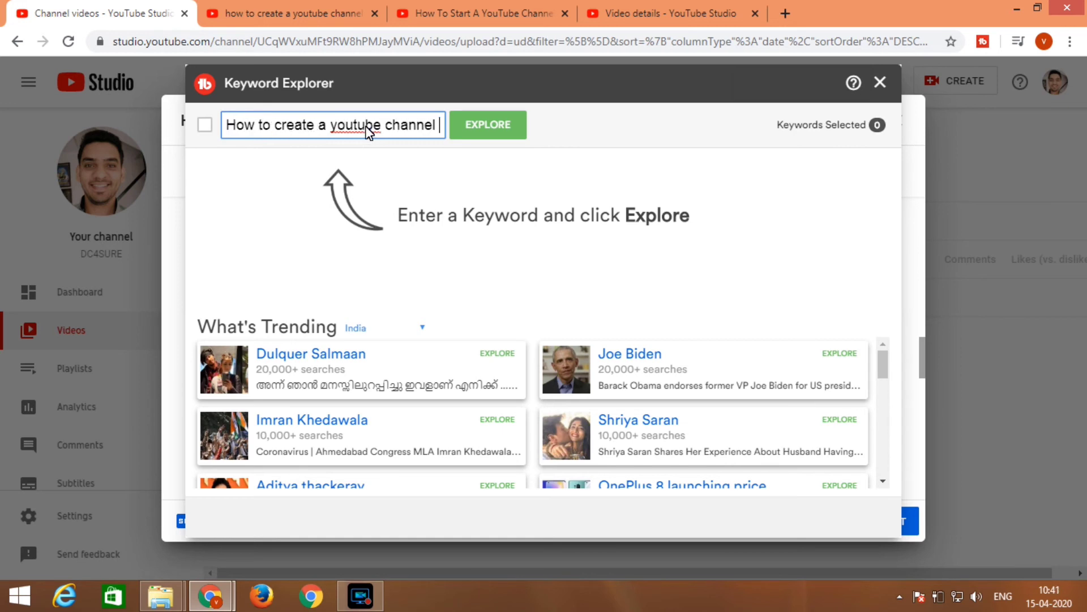
pyautogui.press('Return')
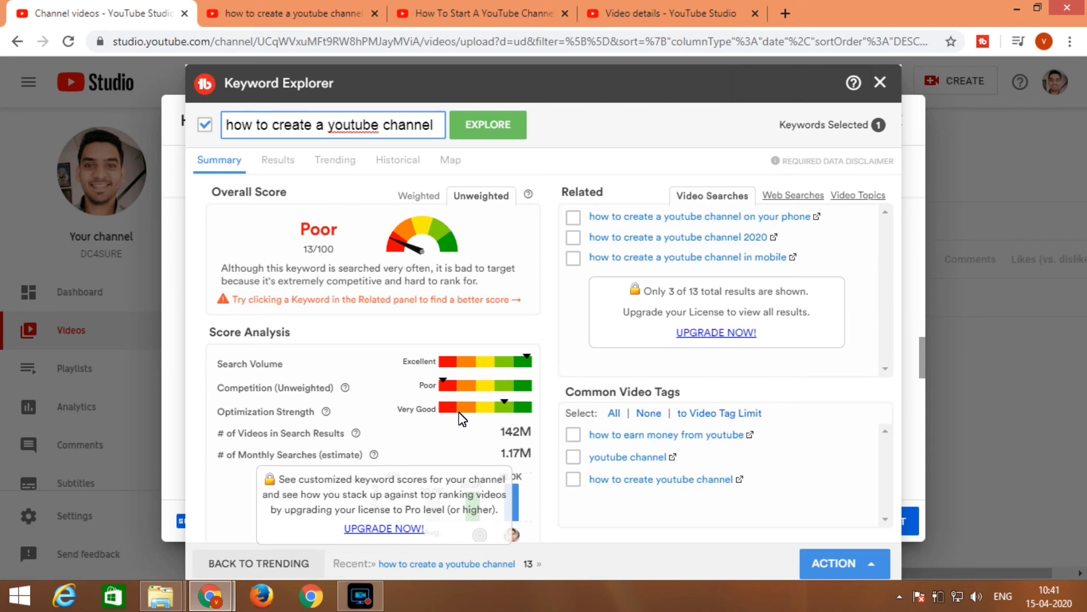
# Step: Explore the related keyword "how to create a youtube channel 2020", and extend it to "how to create a youtube channel 2020 full tutorial"
pyautogui.click(733, 241)
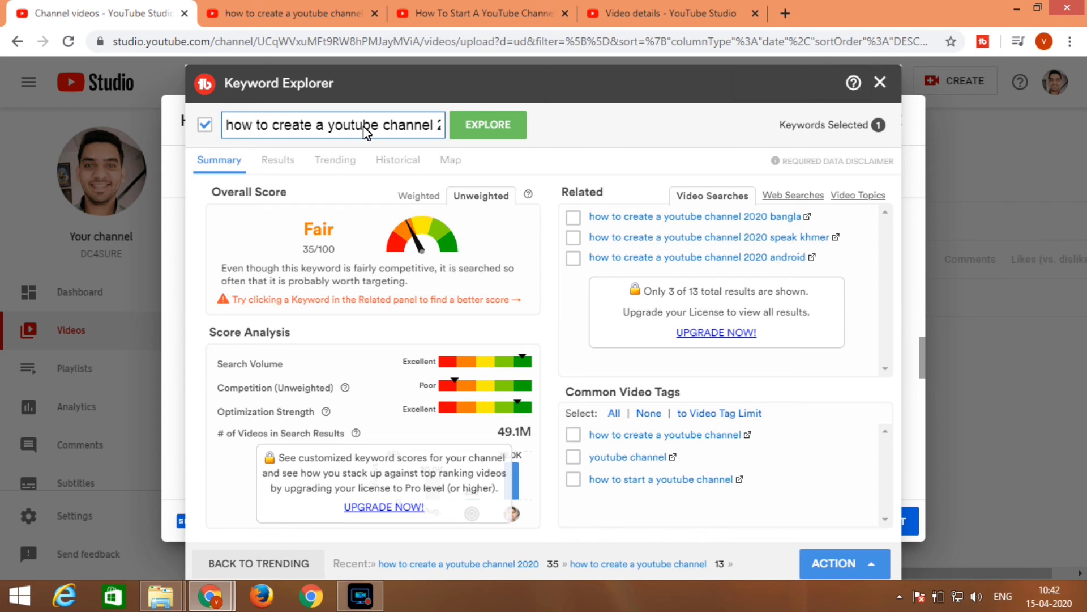
pyautogui.write('full tutorial')
pyautogui.press('Return')
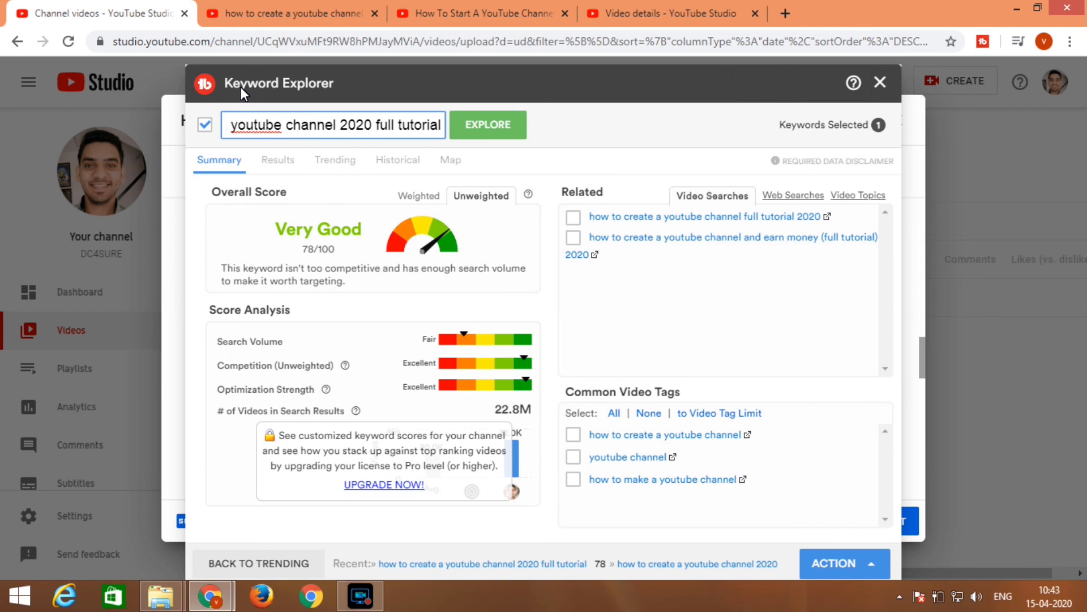
pyautogui.click(301, 218)
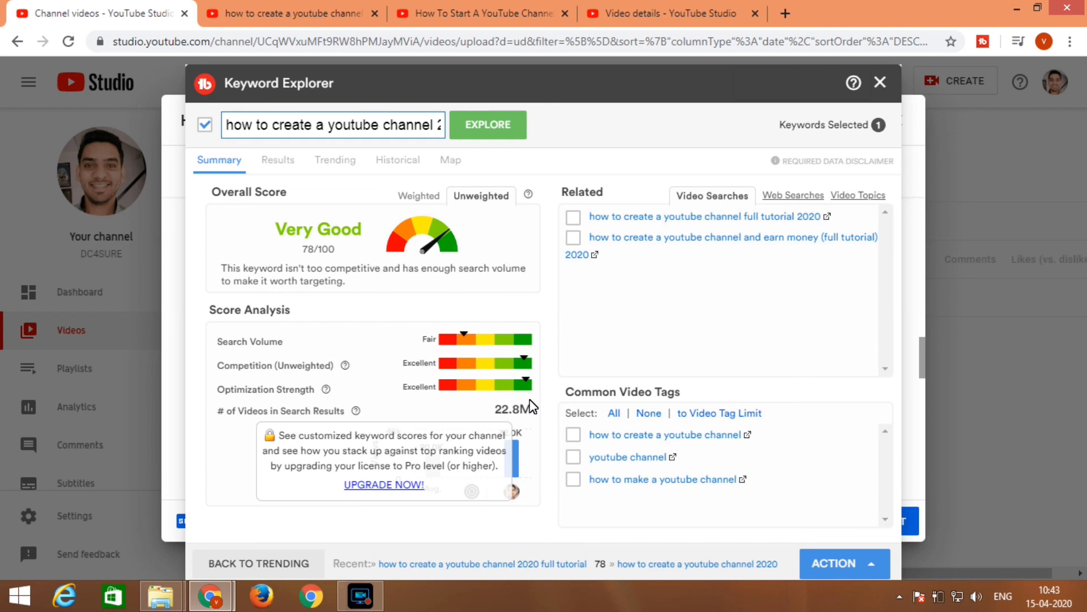
pyautogui.click(338, 130)
pyautogui.click(338, 132)
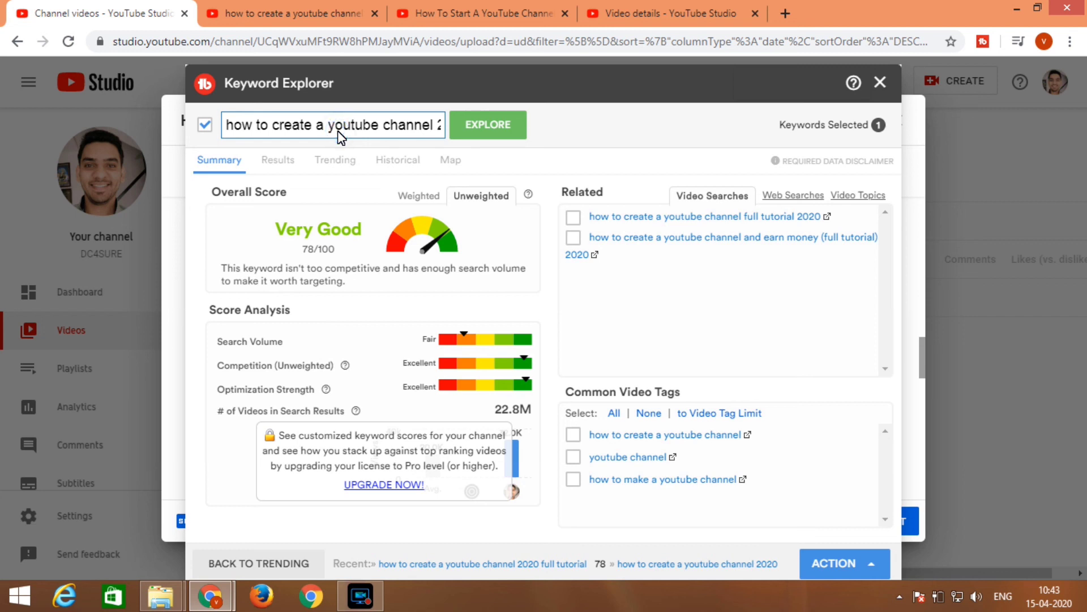